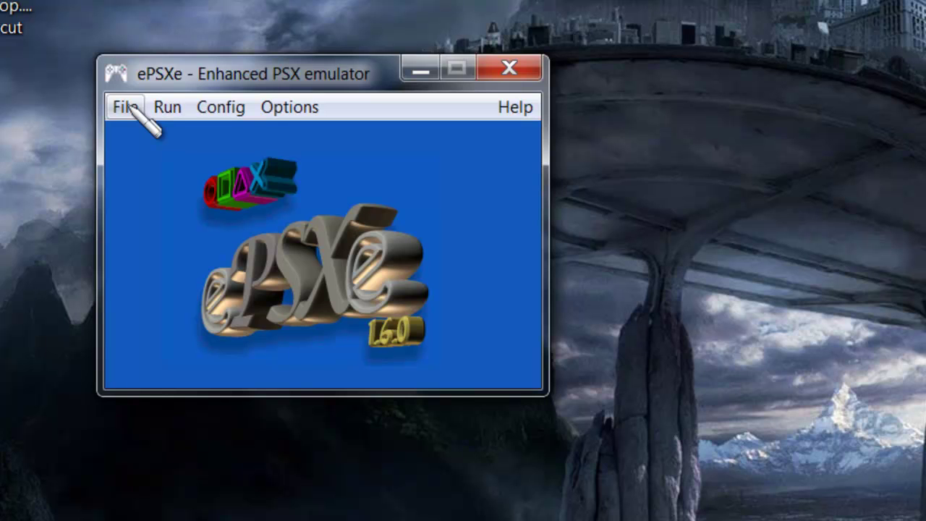
- Set the emulator BIOS to SCPH1001.BIN from the epsxe 1.6.0 bios folder
left_click(126, 109)
left_click(131, 107)
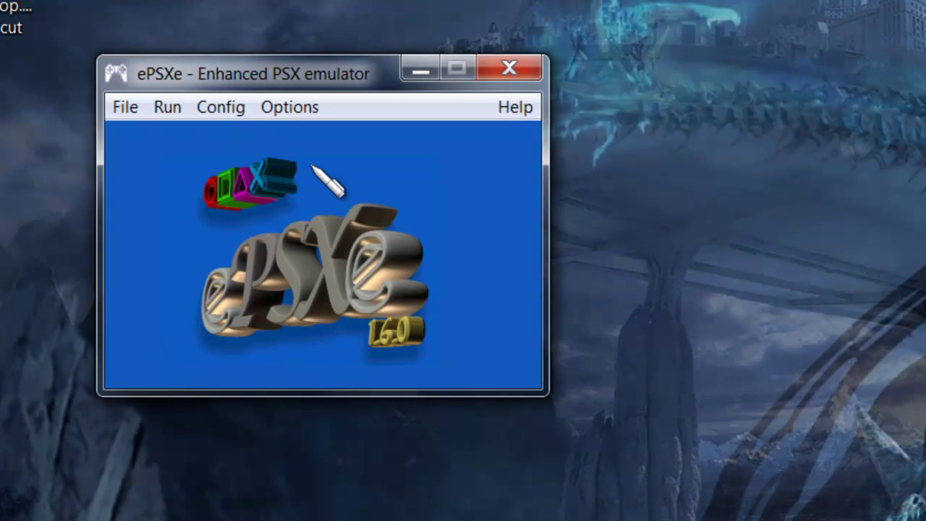
left_click(221, 107)
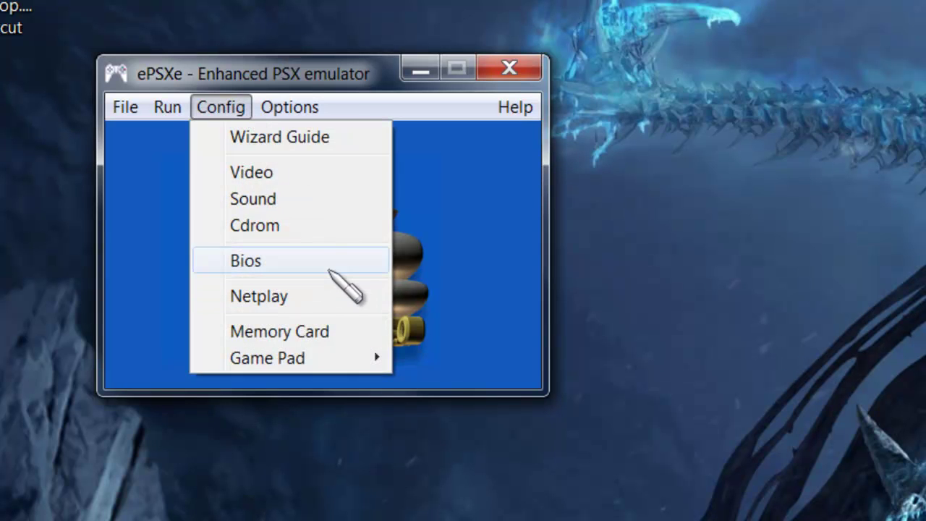
left_click(327, 259)
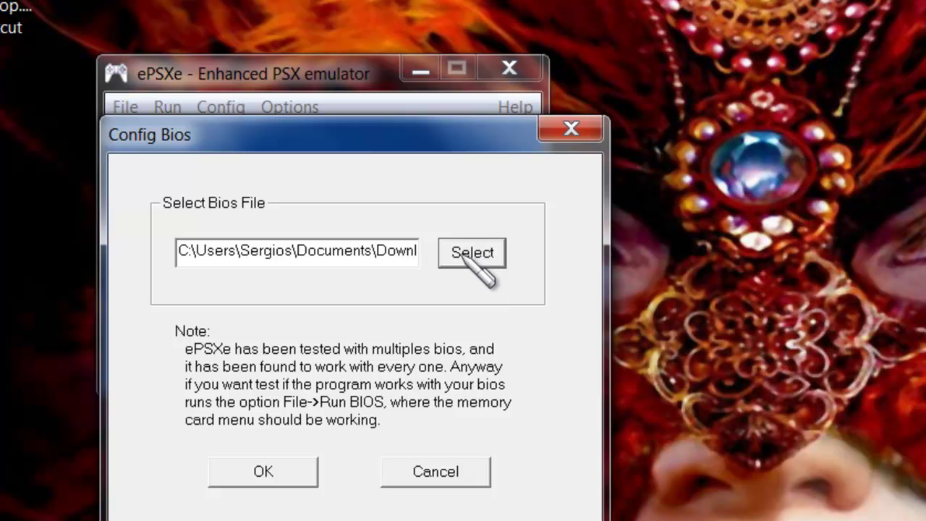
left_click(469, 254)
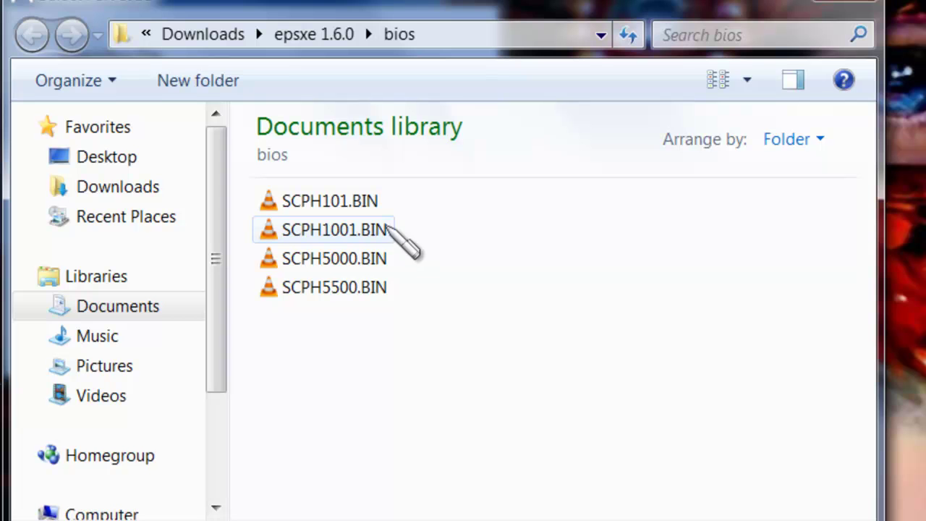
left_click(353, 243)
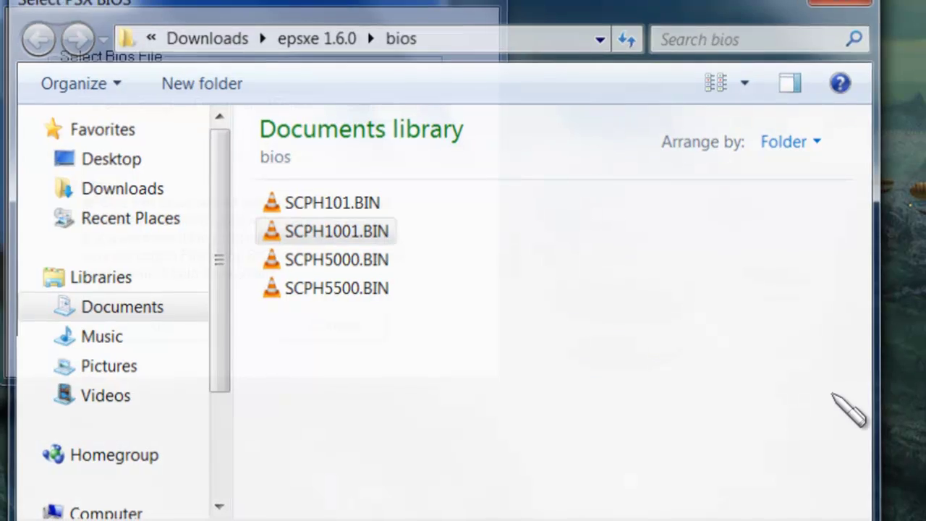
left_click(839, 506)
left_click(195, 346)
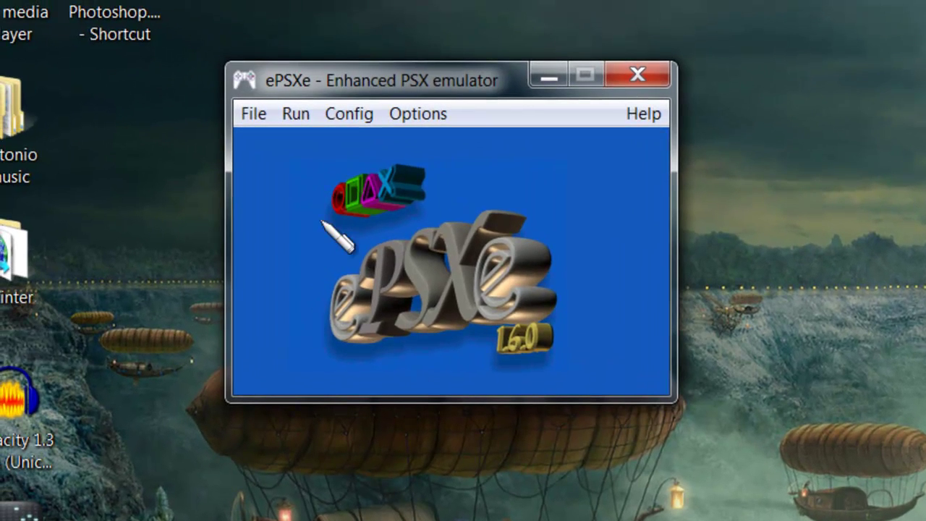
- Test Pete's DX6 D3D Driver 1.76 in Config Video and confirm it works correctly
left_click(366, 117)
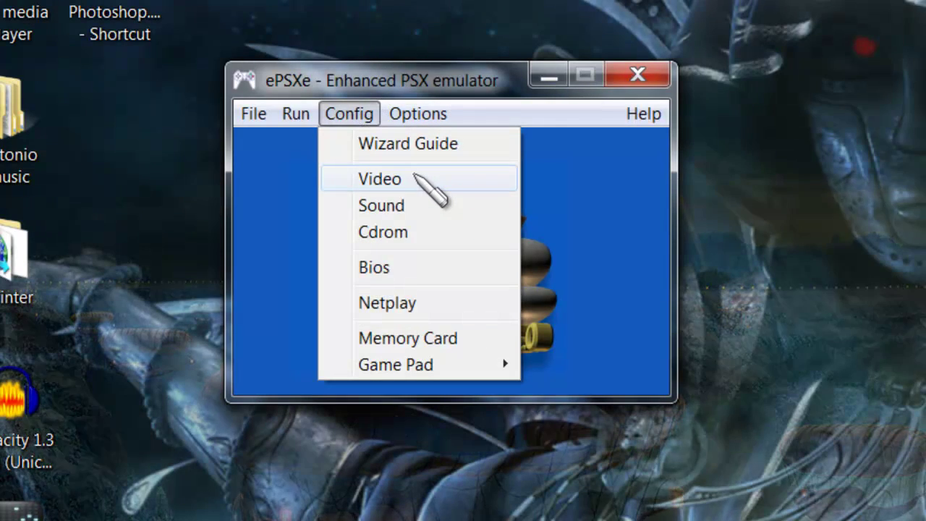
left_click(431, 178)
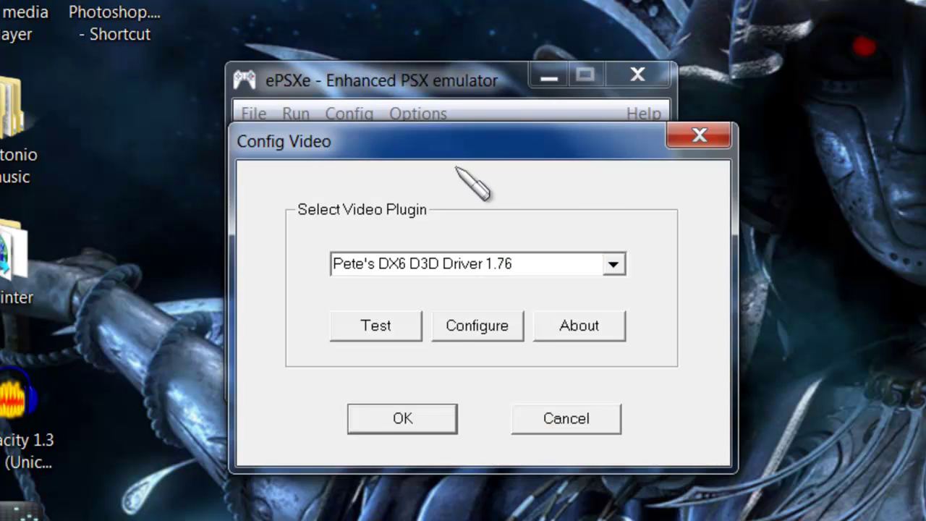
left_click_drag(483, 152, 589, 41)
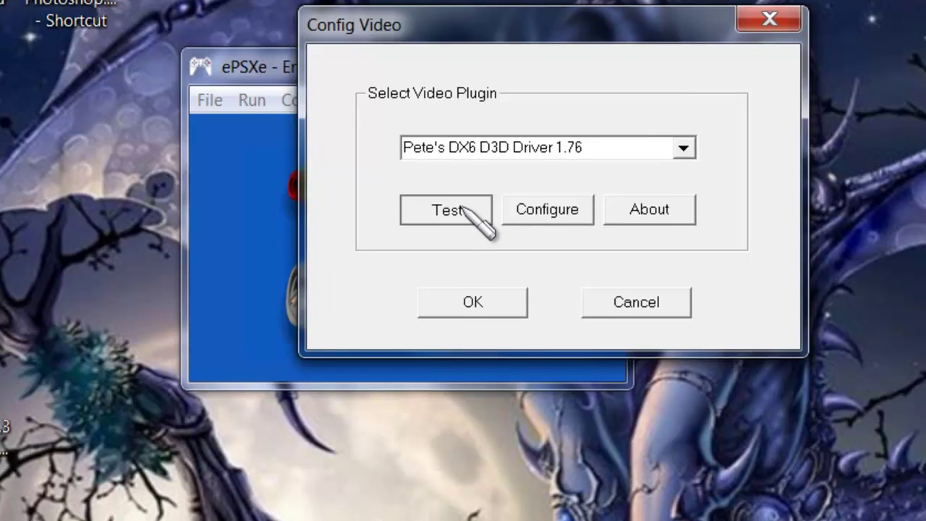
left_click(463, 211)
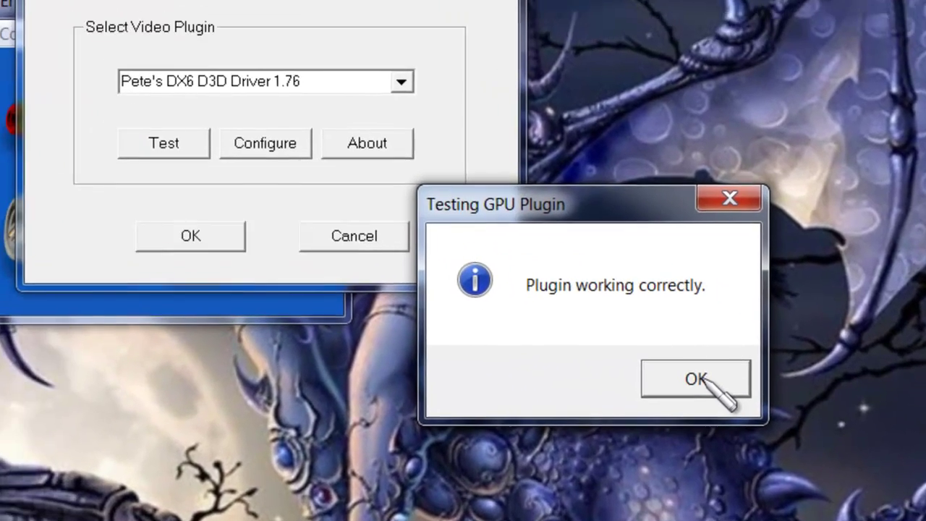
left_click(620, 334)
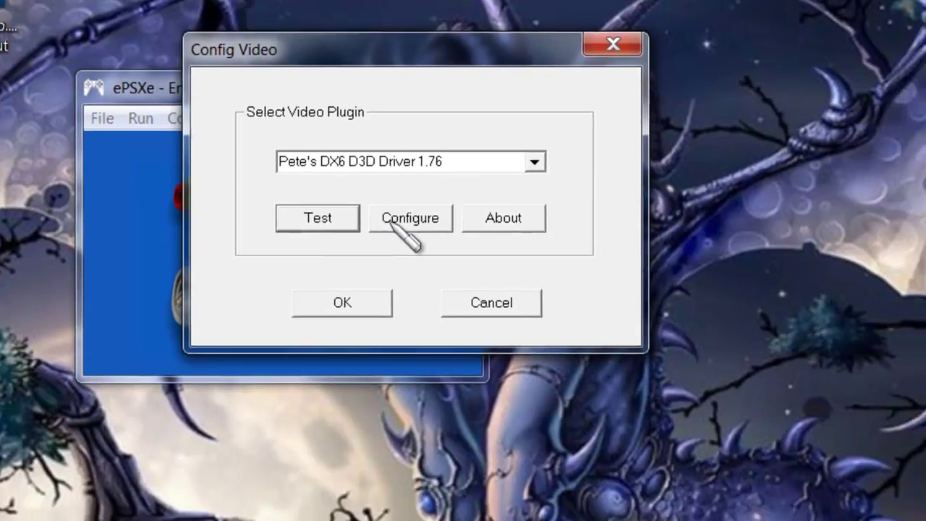
- Set the D3D renderer's fullscreen desktop resolution to 1920 x 1080
left_click(419, 248)
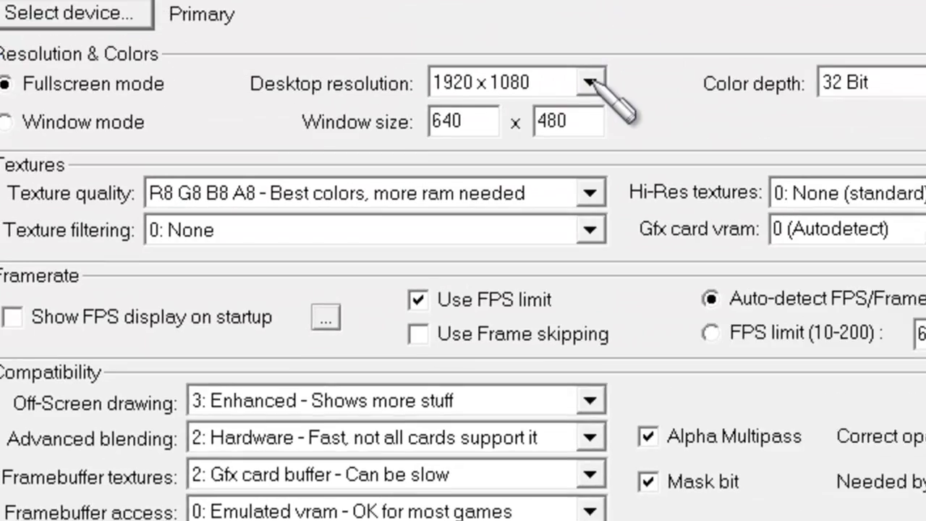
left_click(556, 128)
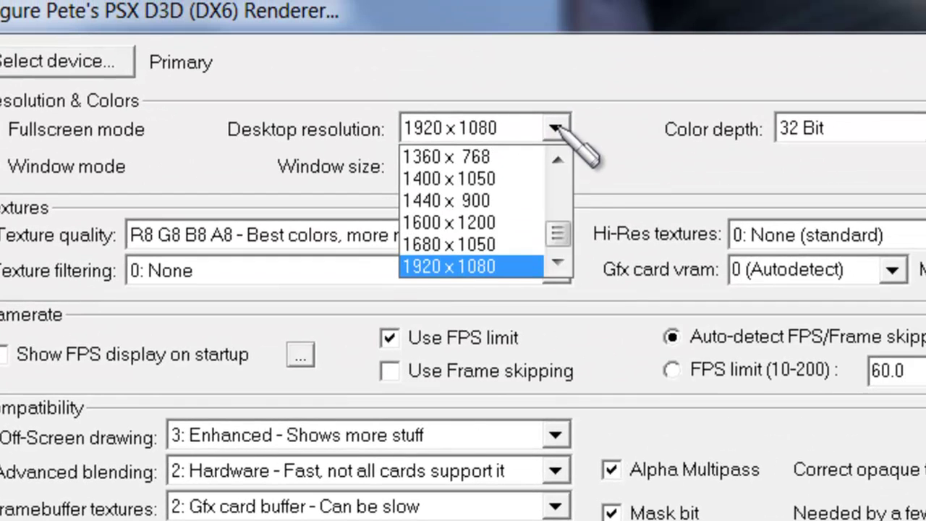
left_click(494, 267)
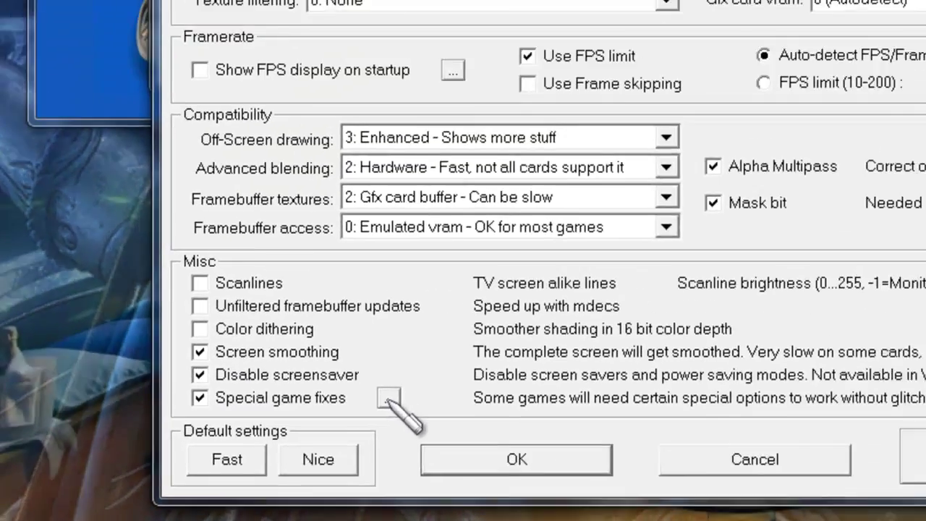
left_click(388, 397)
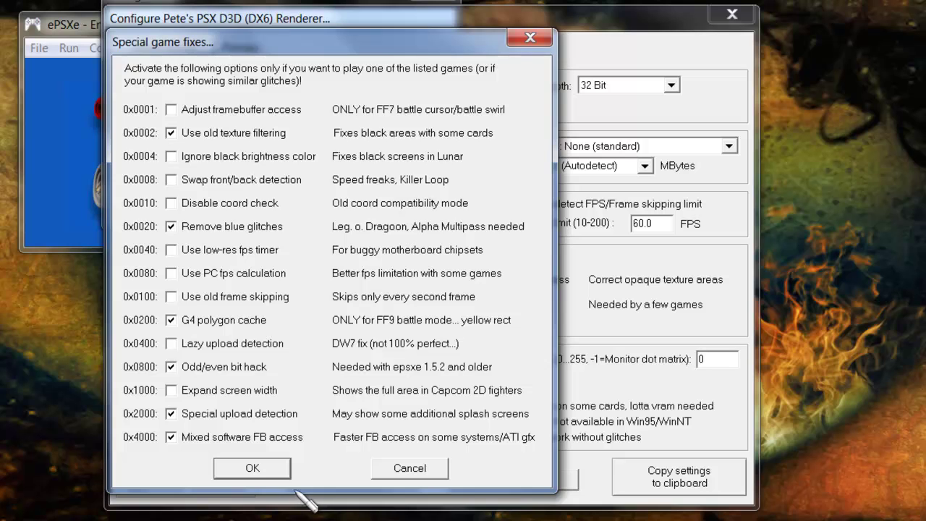
left_click(251, 469)
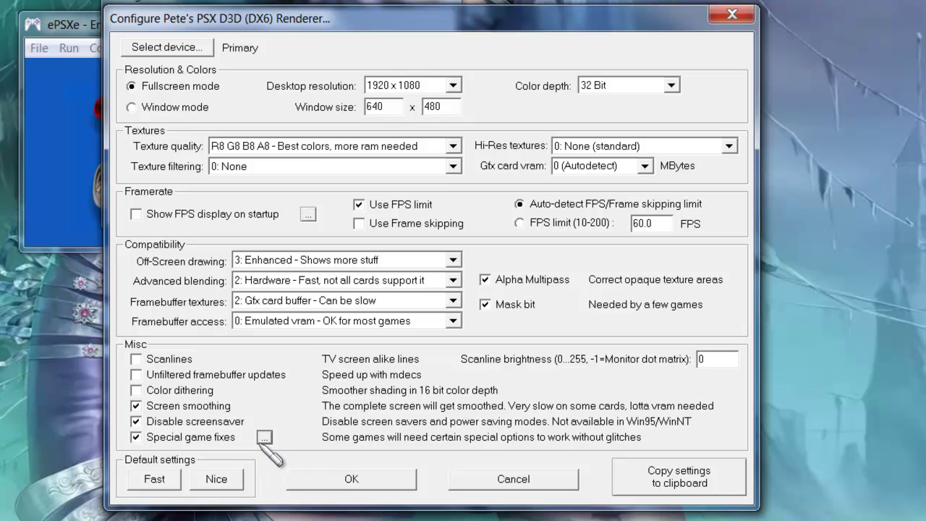
- Accept the renderer settings, re-test Pete's DX6 D3D plugin, and close Config Video
left_click(355, 482)
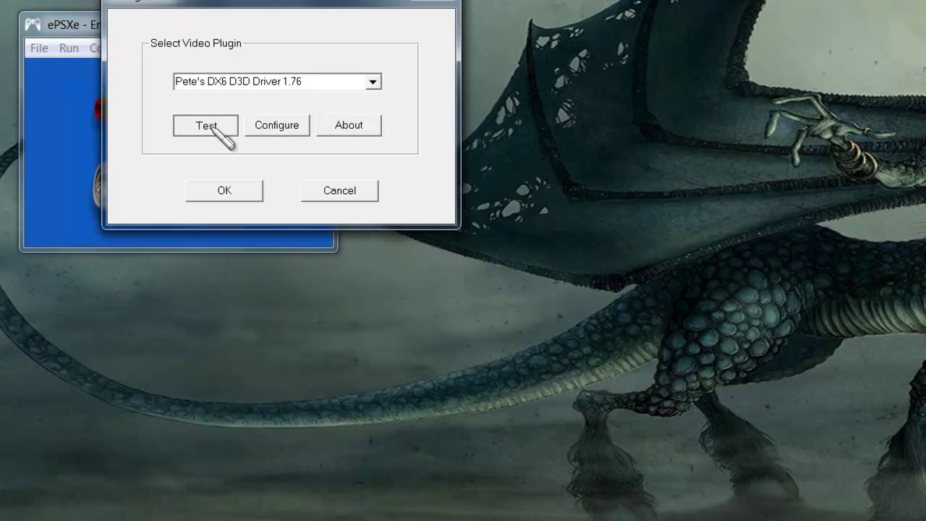
left_click(205, 125)
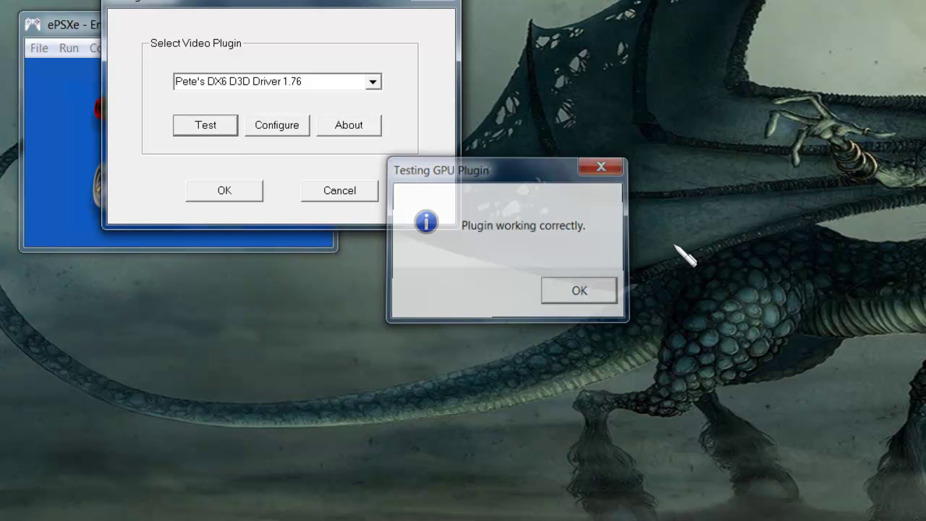
key("Return")
left_click(222, 191)
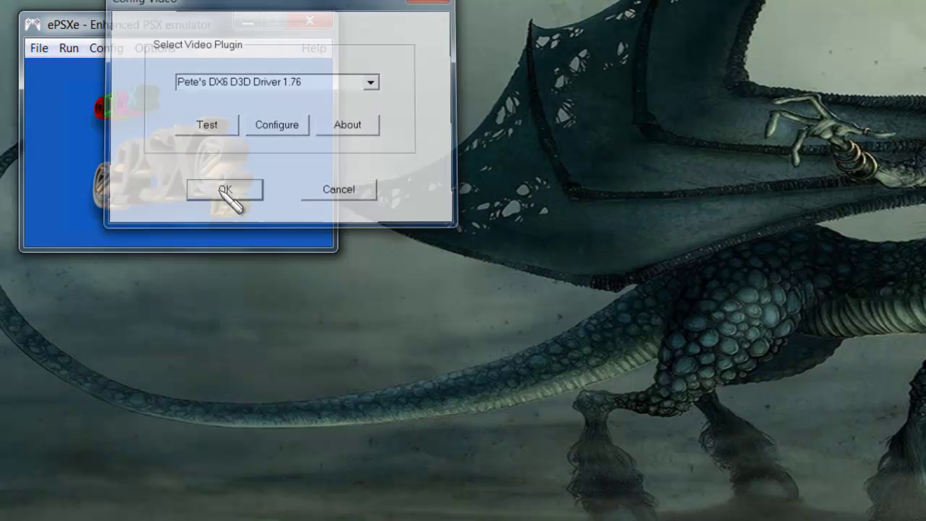
left_click(114, 49)
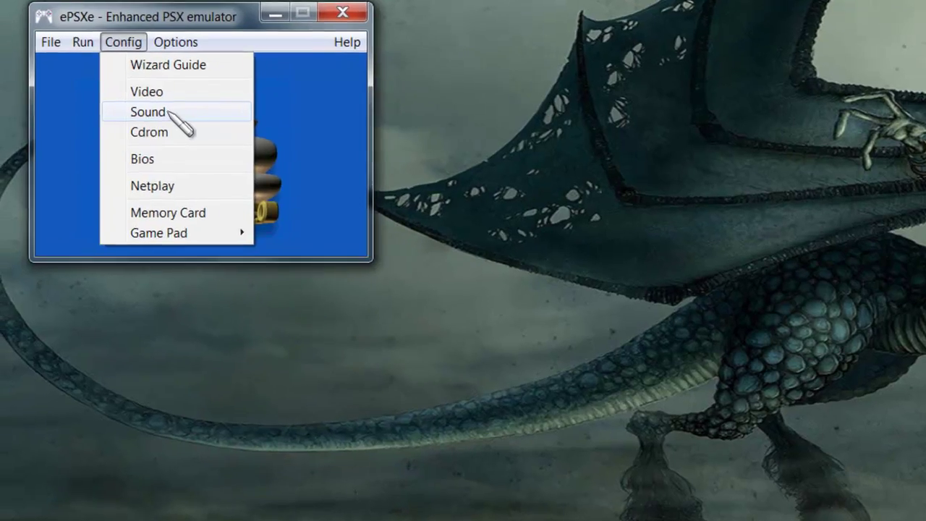
- Open Config Sound and the P.E.Op.S. DSound Audio Driver 1.9 configuration
left_click(148, 114)
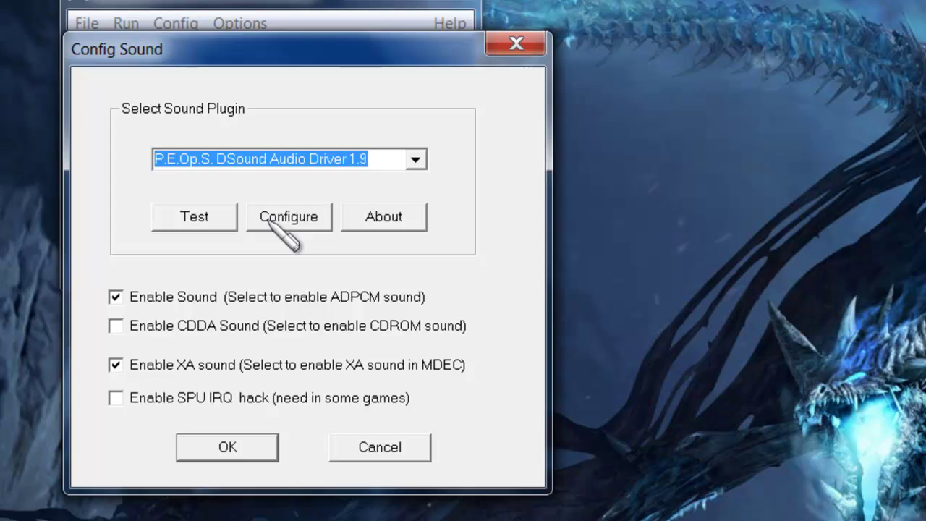
left_click(288, 218)
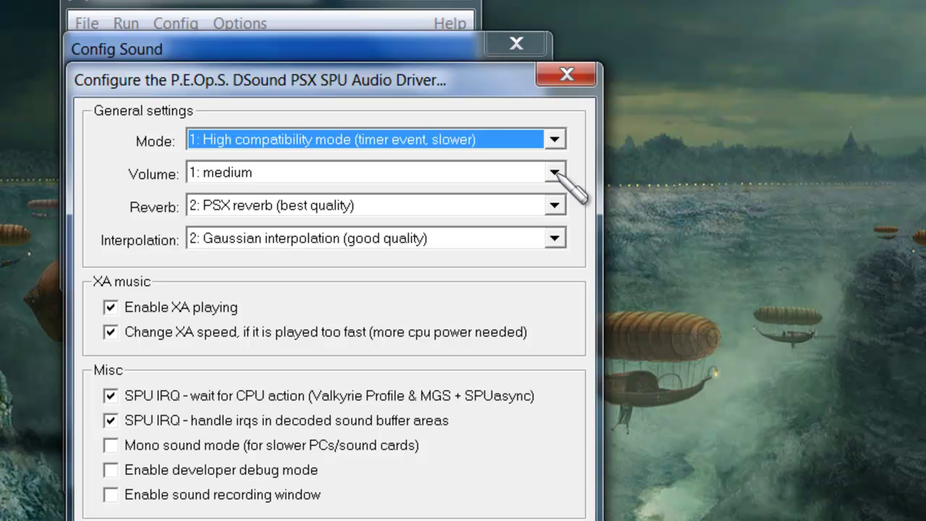
- Leave the audio volume at 1: medium and close both sound dialogs
left_click(555, 173)
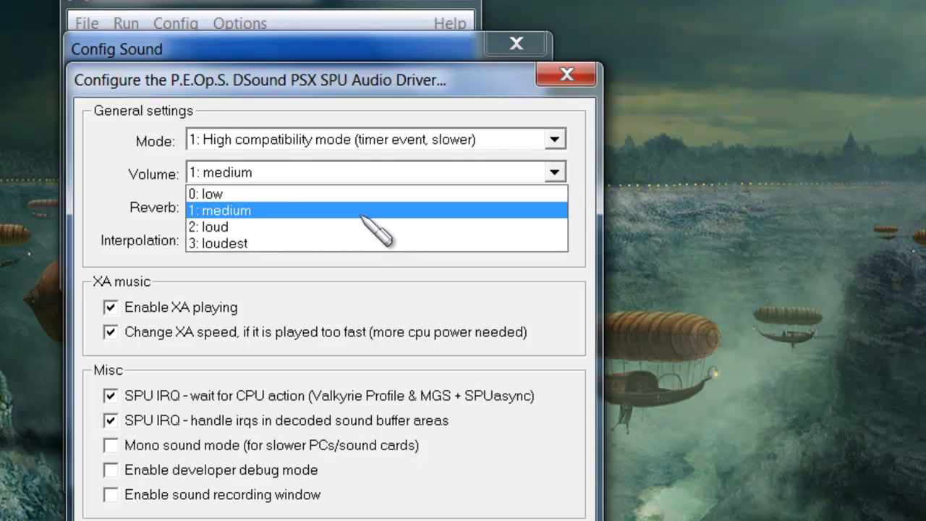
left_click(362, 212)
left_click(555, 174)
left_click(555, 174)
key("Return")
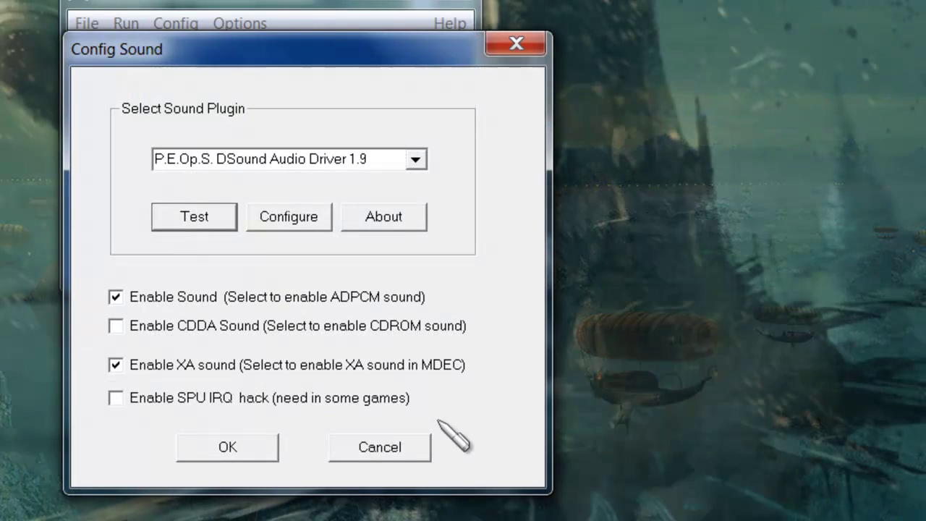
left_click(210, 447)
left_click(195, 23)
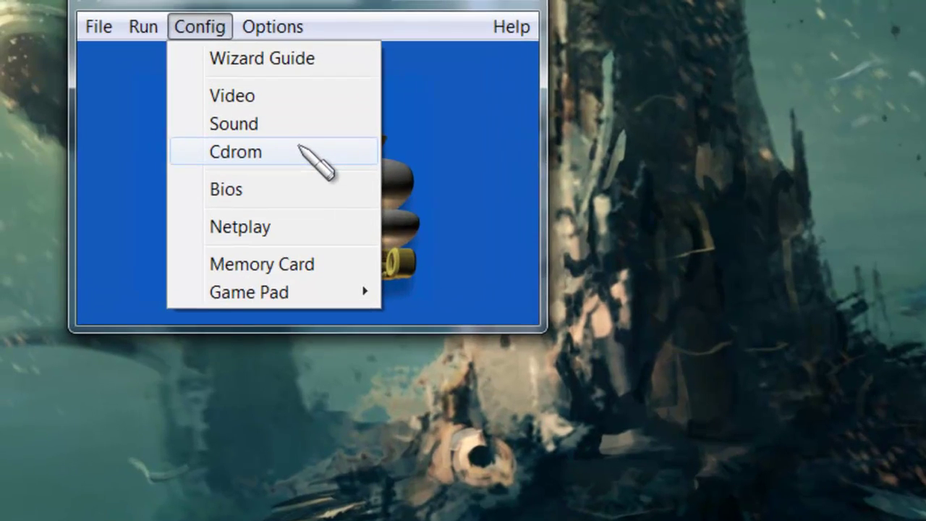
- Accept ePSXe CDR WNT/W2K core 1.5.2 as the CD-ROM plugin
left_click(275, 134)
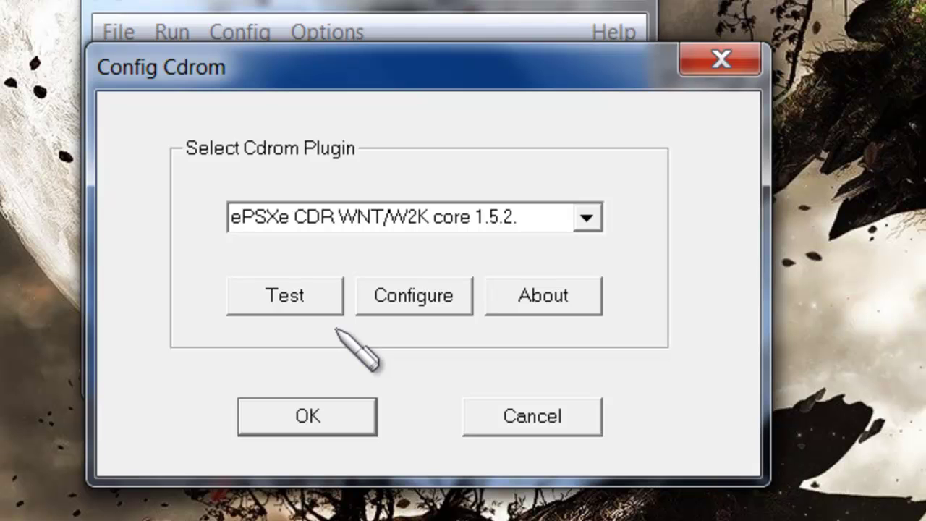
left_click(345, 405)
left_click(242, 31)
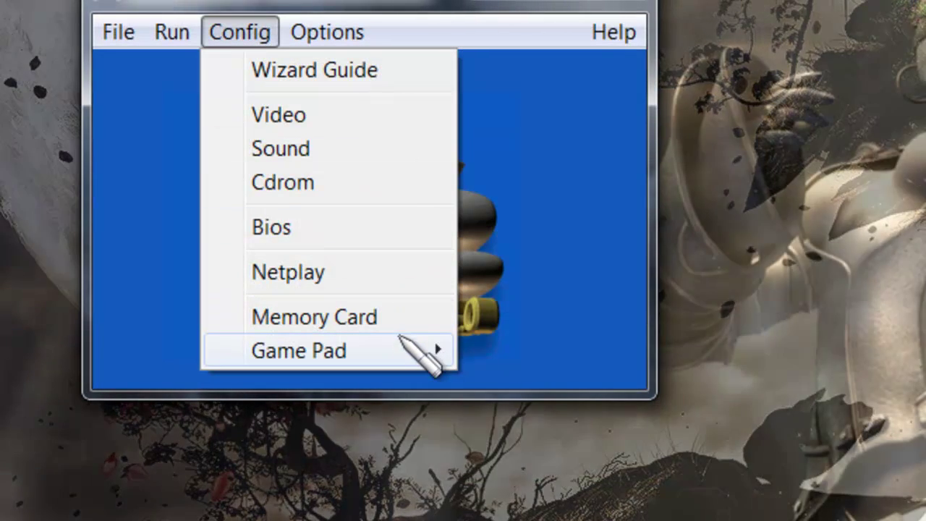
- Review the Pad 2 controller mapping (Digital Only, all buttons NONE) and close it
mouse_move(399, 351)
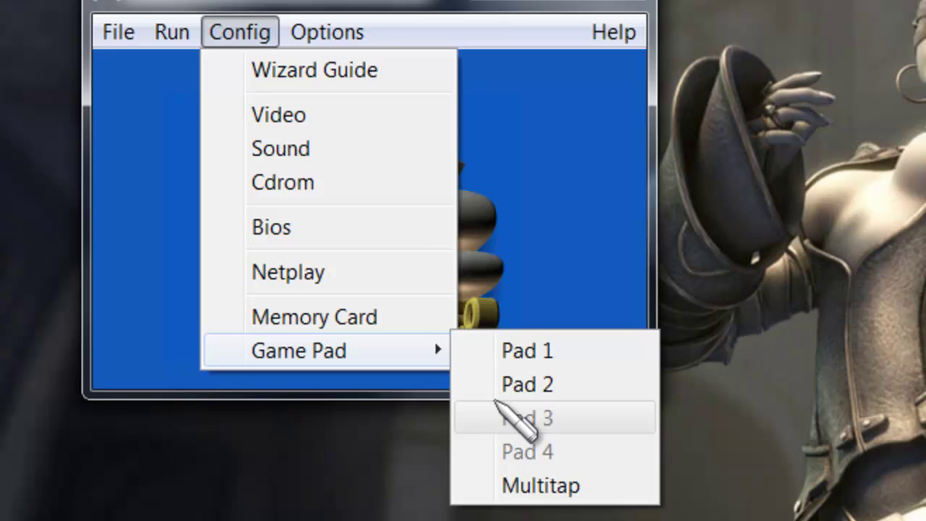
left_click(492, 385)
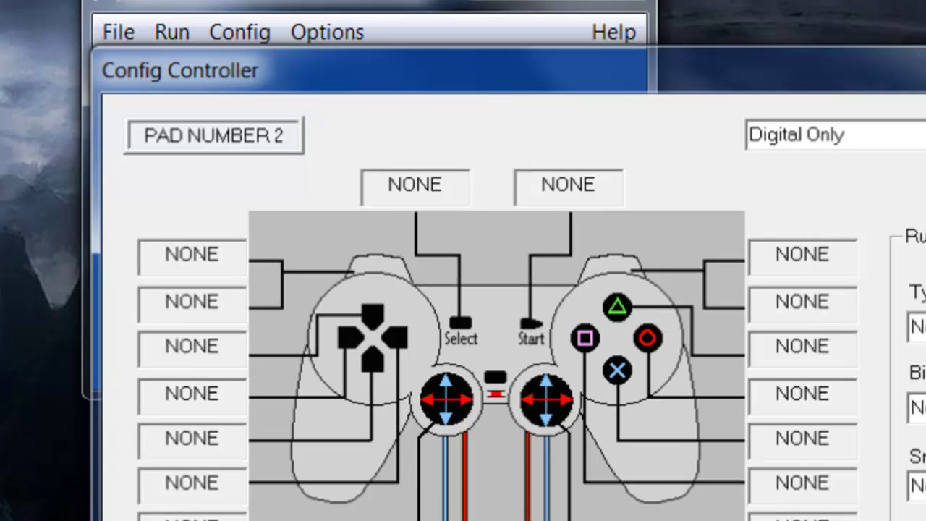
key("Return")
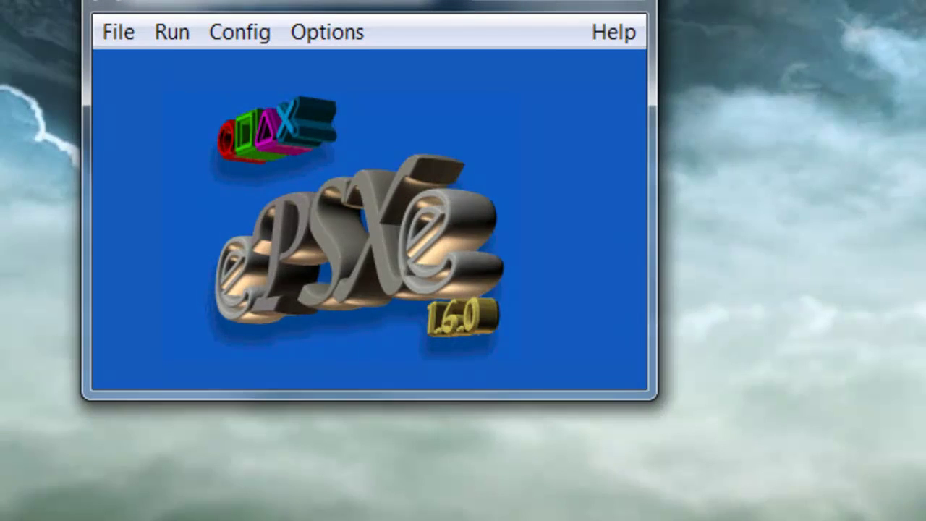
- Run the ISO Final Fantasy 9 CD4.img from Torrentz > Ps1 Games
left_click(114, 33)
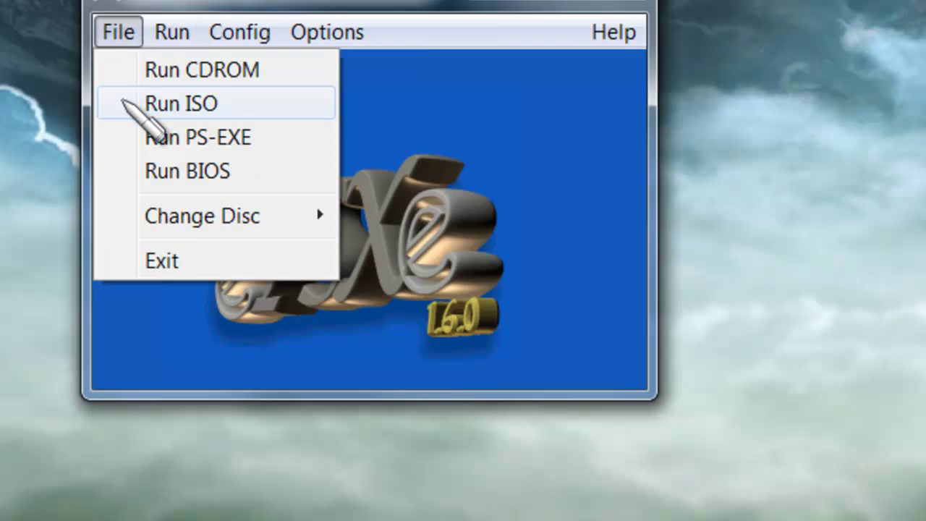
left_click(125, 103)
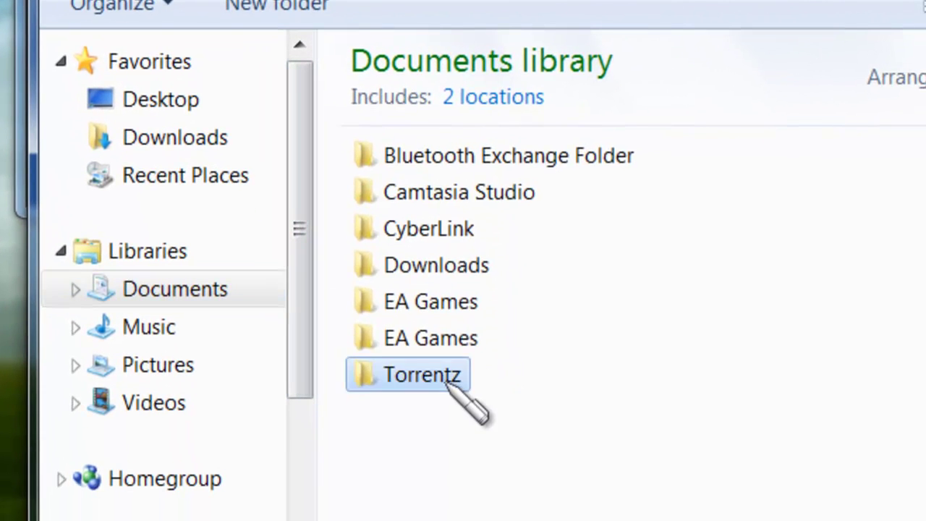
double_click(478, 517)
double_click(437, 159)
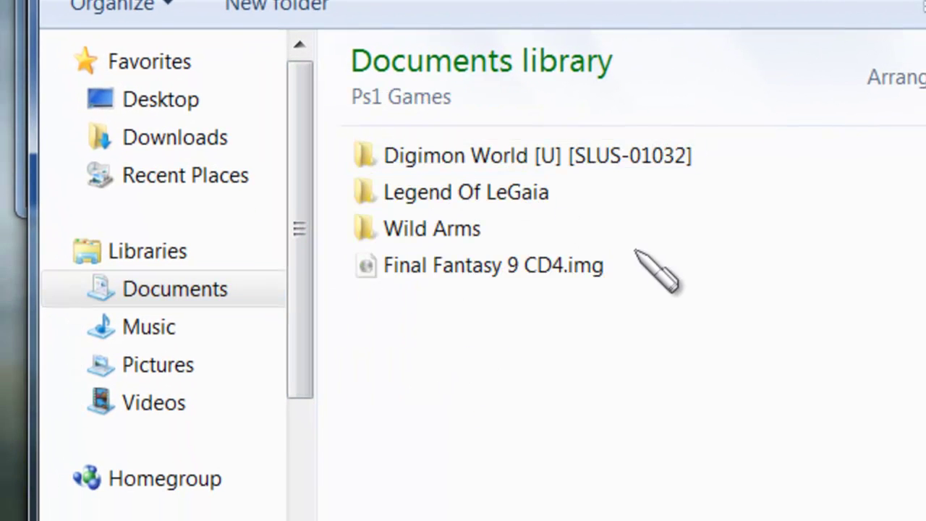
left_click(562, 265)
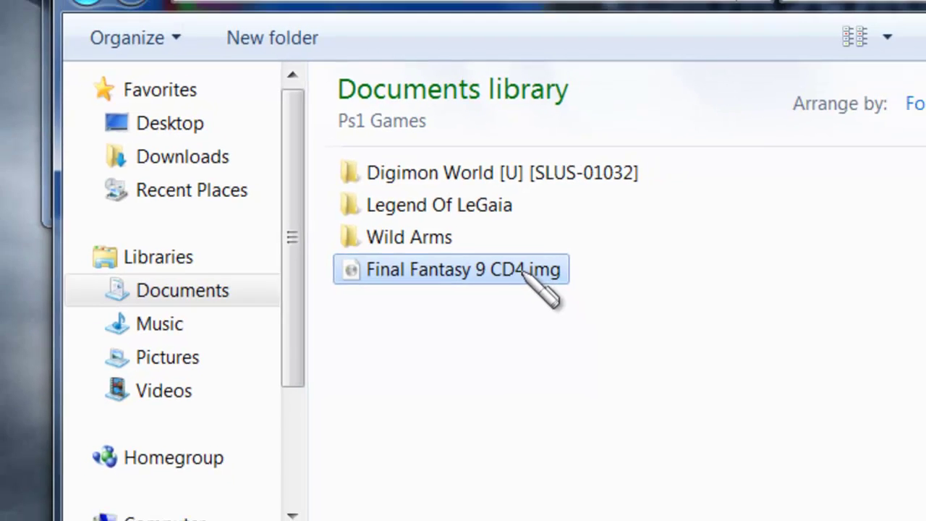